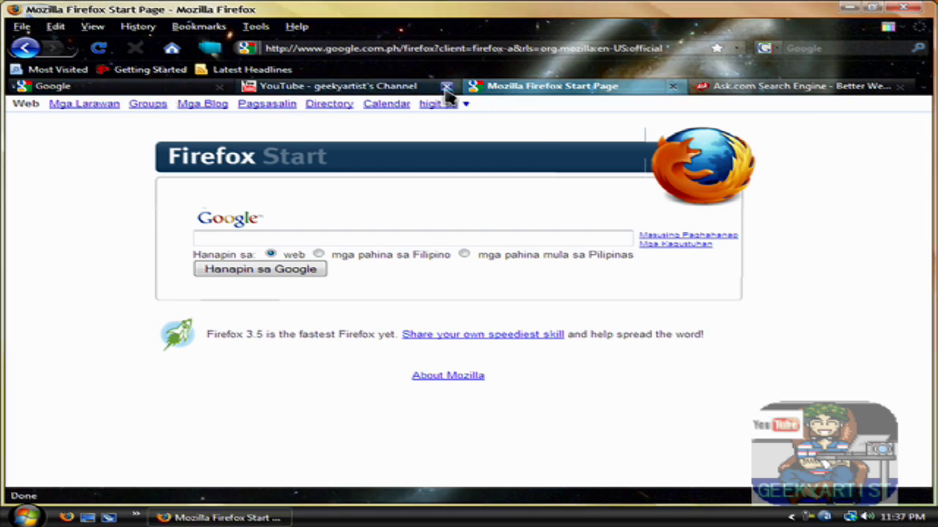
# Switch in turn to the YouTube, Ask.com and Google tabs in the tab bar
pyautogui.click(414, 88)
pyautogui.click(741, 97)
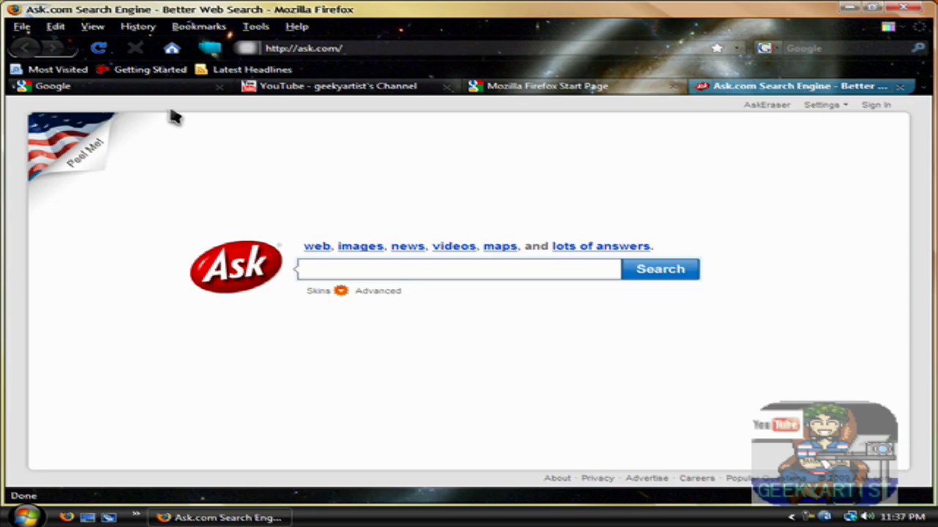
pyautogui.click(173, 86)
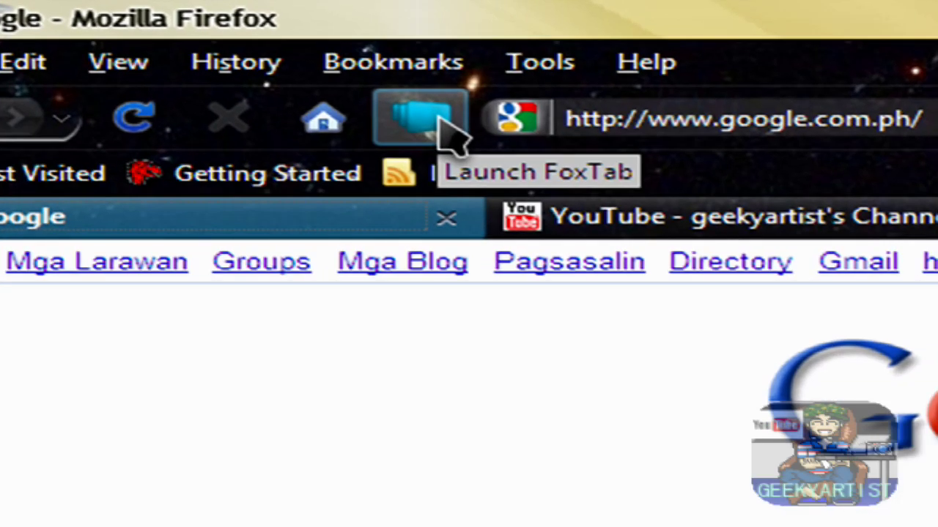
# Open FoxTab's 3D carousel, dismiss the site list, rotate through the tabs and open YouTube
pyautogui.click(437, 118)
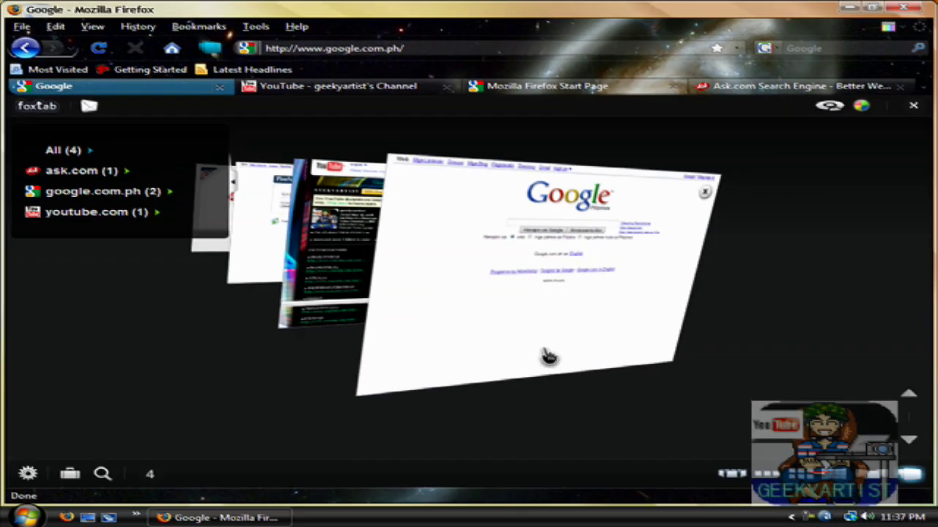
pyautogui.click(68, 477)
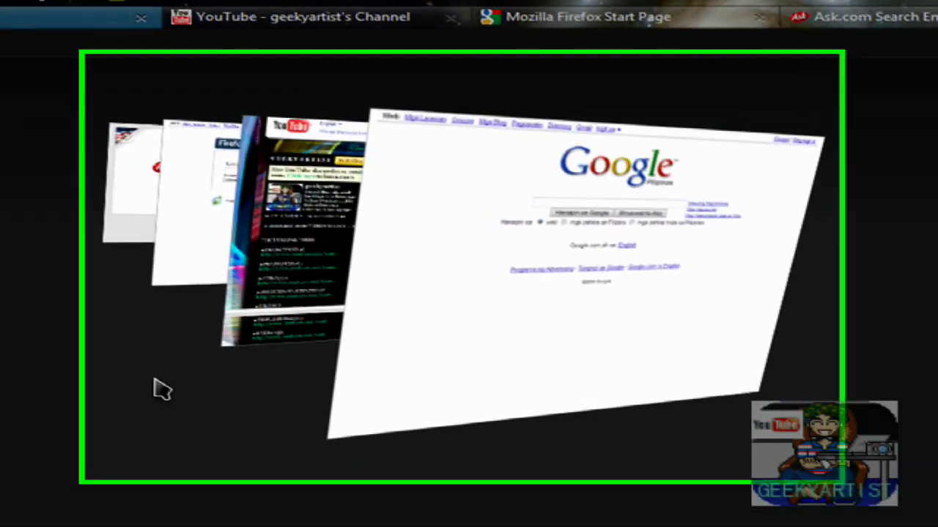
pyautogui.scroll(-2, 234, 359)
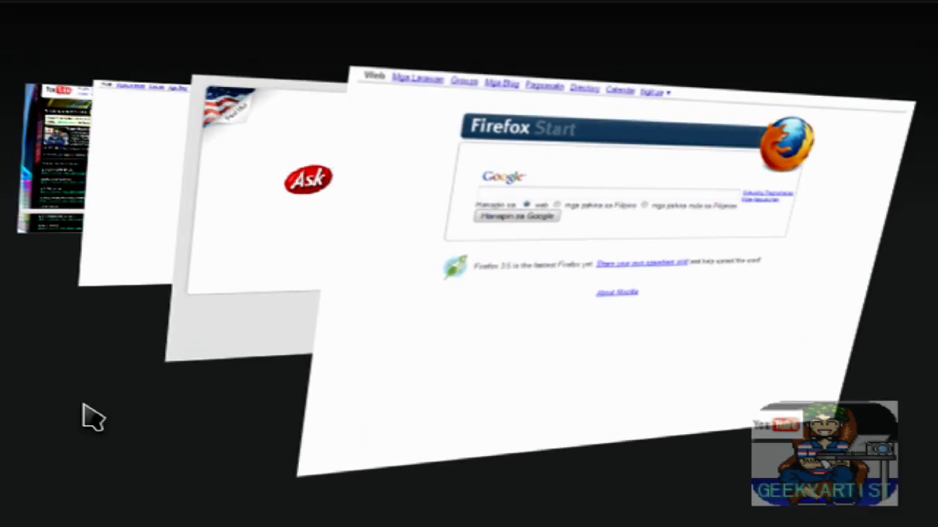
pyautogui.scroll(-1, 93, 419)
pyautogui.scroll(-2, 94, 419)
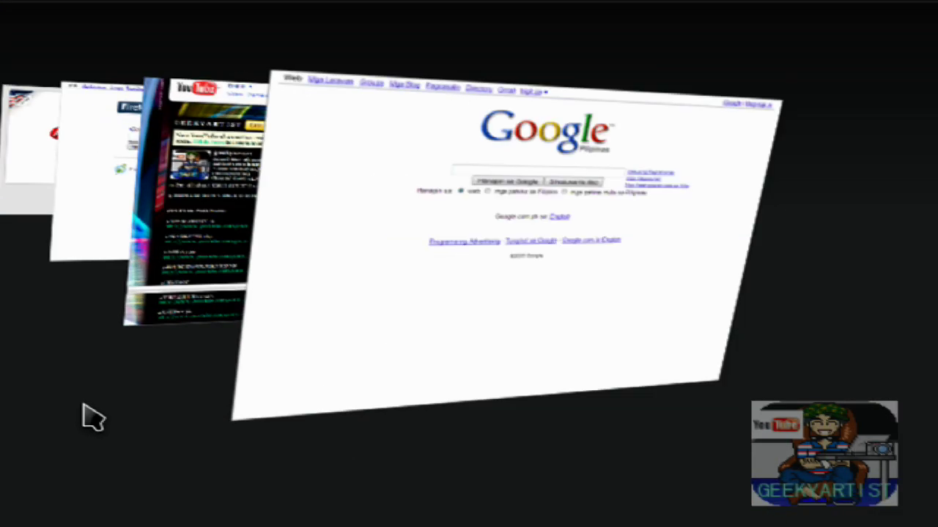
pyautogui.press('Return')
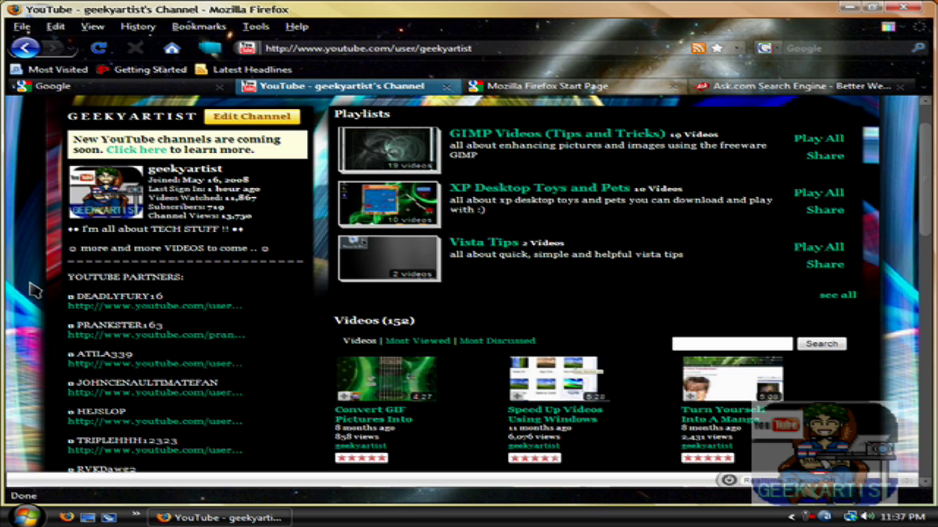
# Preview the Green, Glow Red, Blue and Dark Purple FoxTab themes, then apply Light Green
pyautogui.click(209, 48)
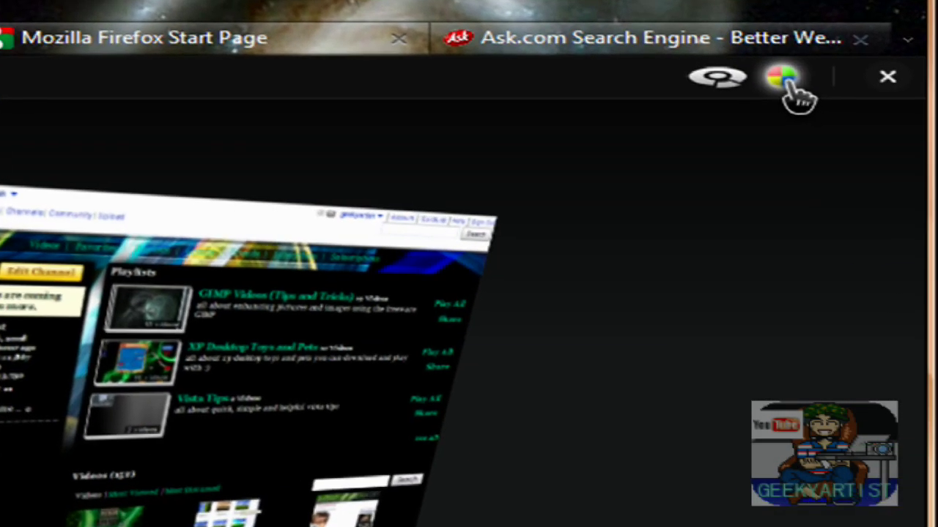
pyautogui.click(787, 80)
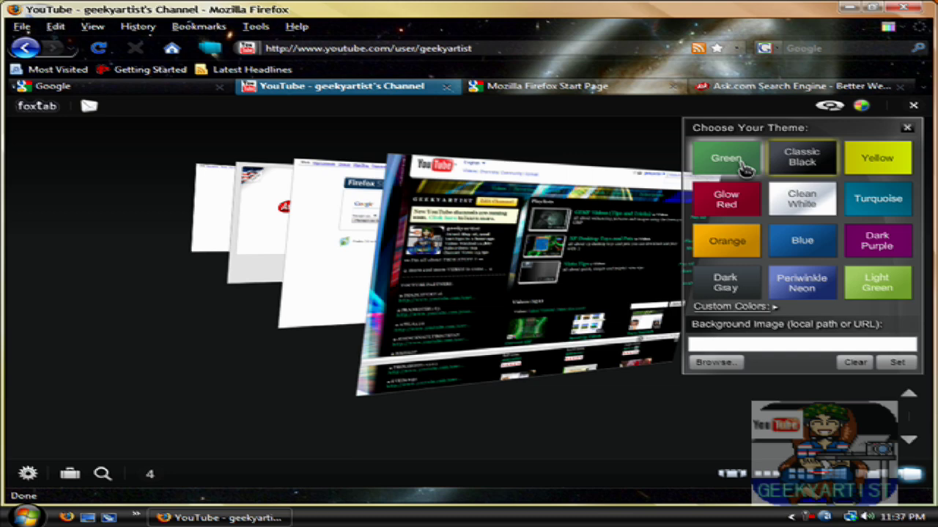
pyautogui.click(743, 168)
pyautogui.click(754, 211)
pyautogui.click(815, 257)
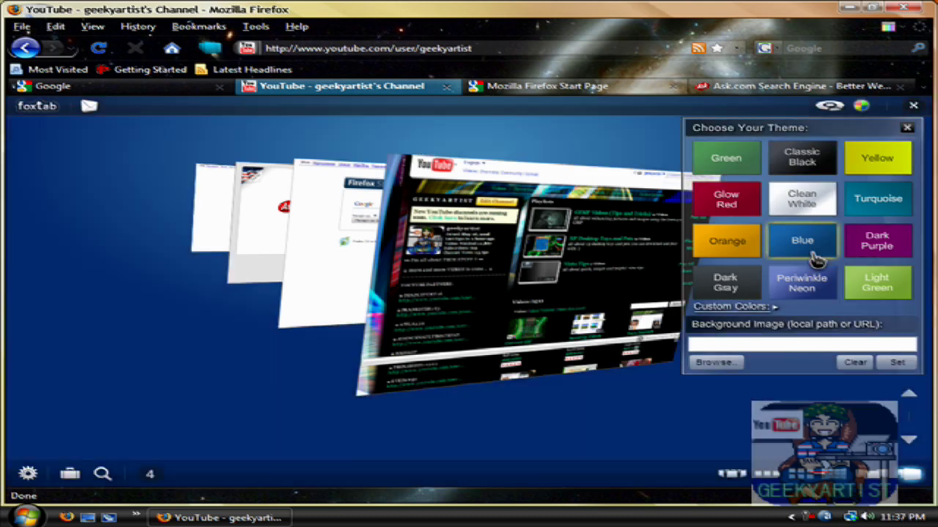
pyautogui.click(878, 241)
pyautogui.click(887, 297)
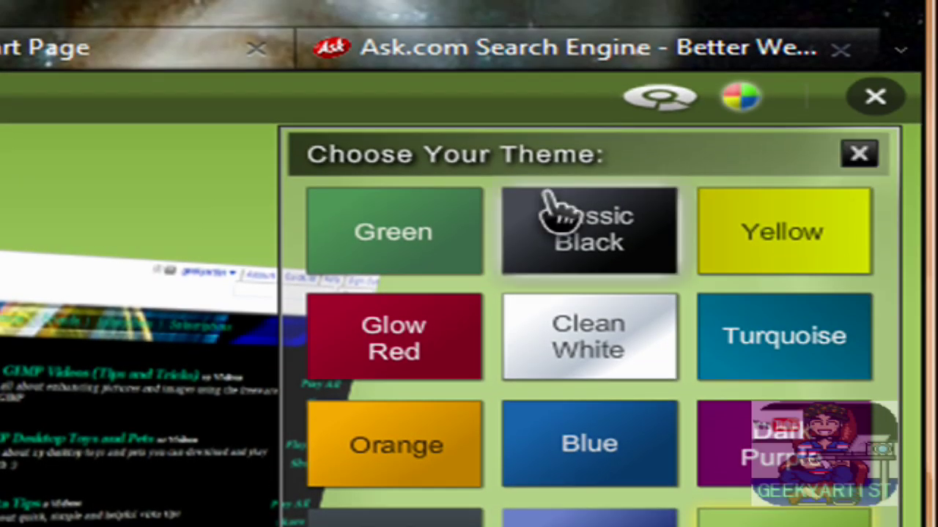
pyautogui.click(859, 152)
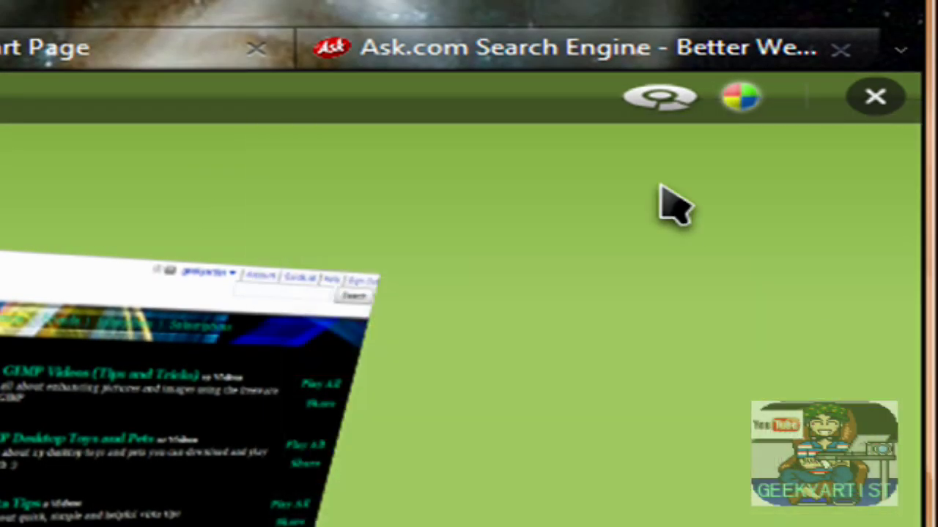
pyautogui.click(662, 102)
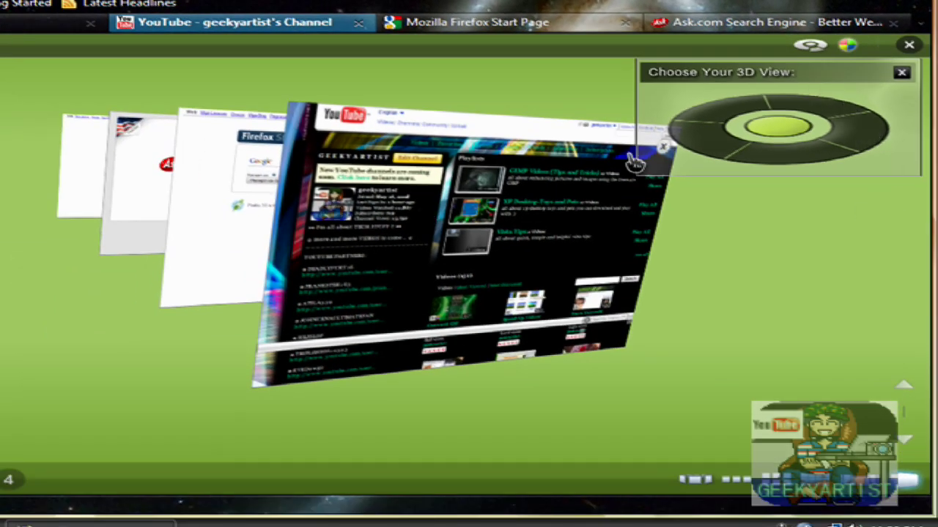
pyautogui.click(722, 121)
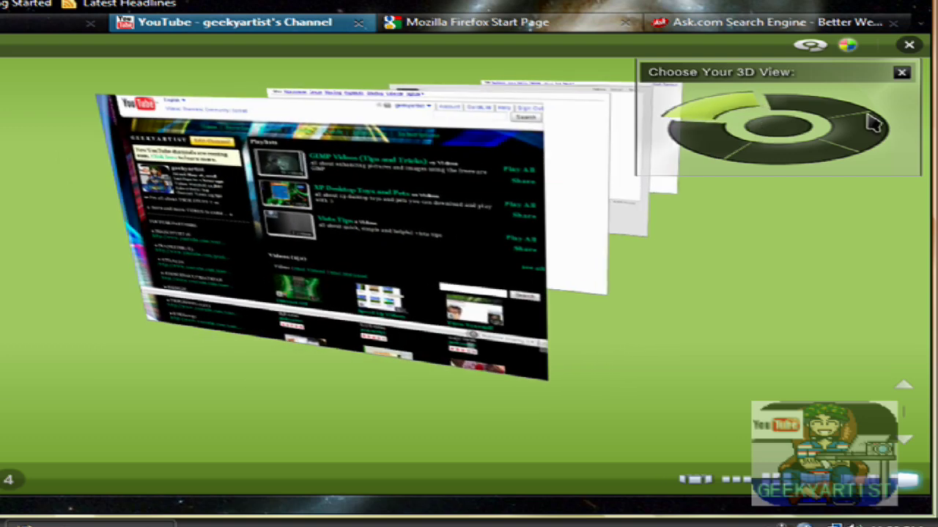
pyautogui.click(842, 117)
pyautogui.click(816, 161)
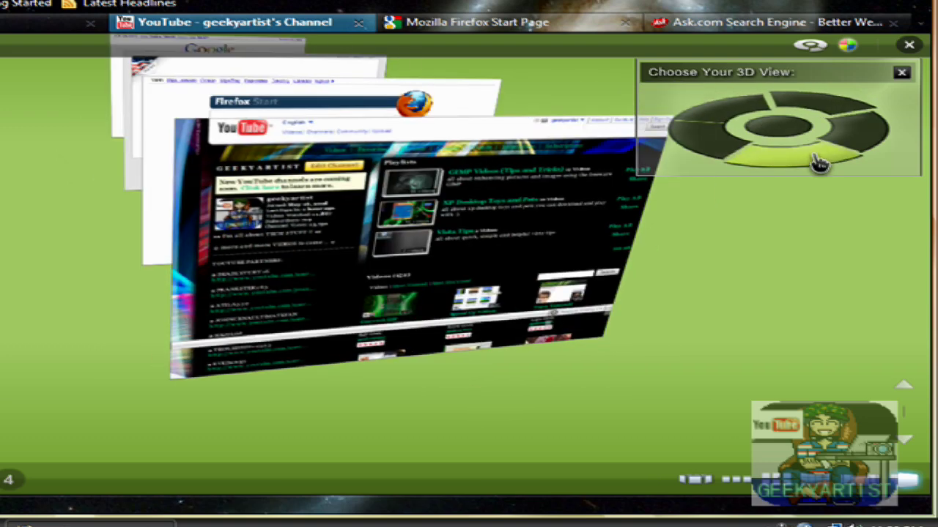
pyautogui.click(720, 156)
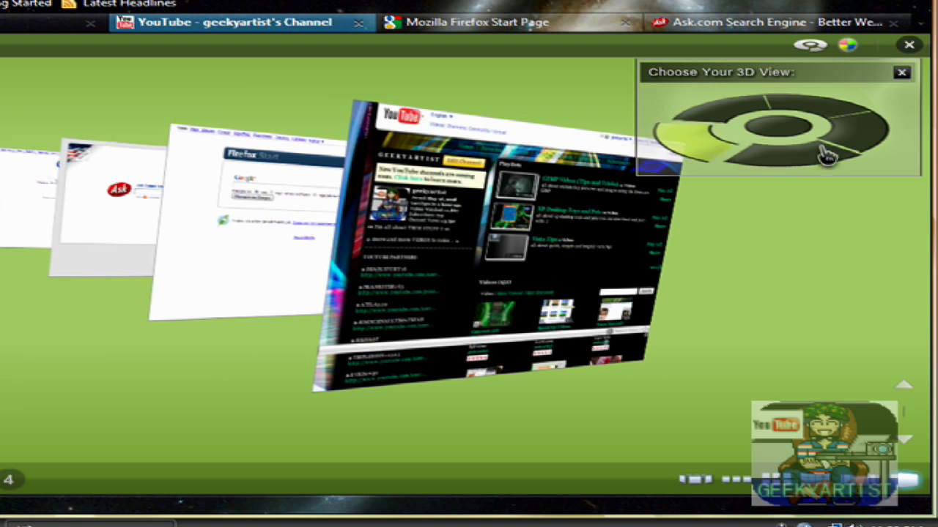
pyautogui.click(865, 140)
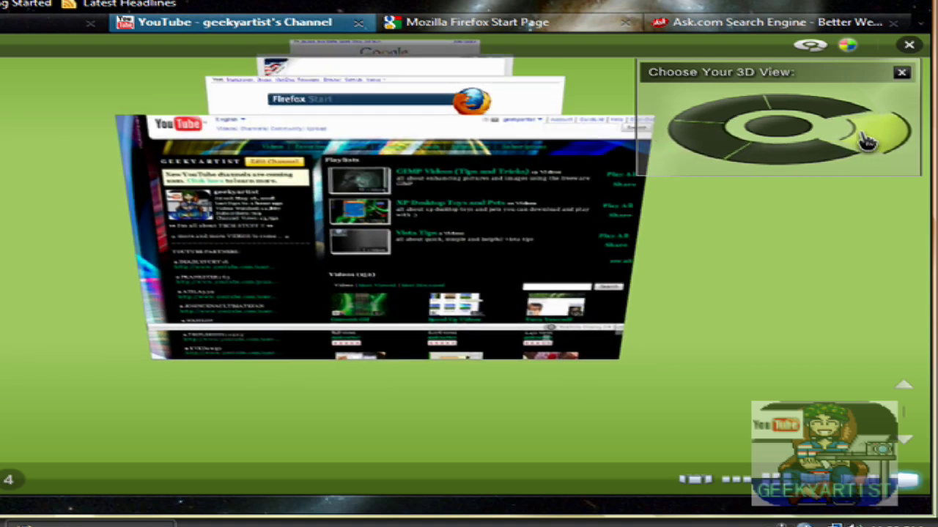
pyautogui.click(779, 130)
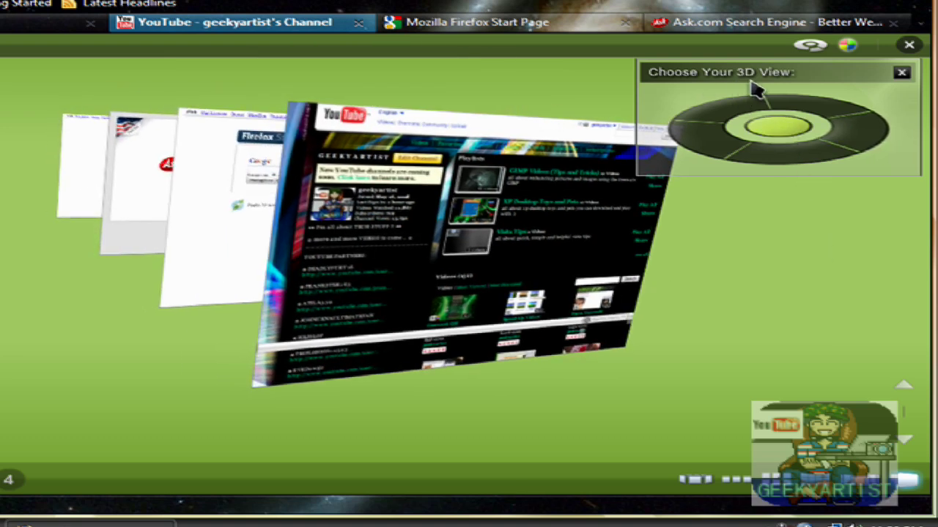
pyautogui.click(901, 72)
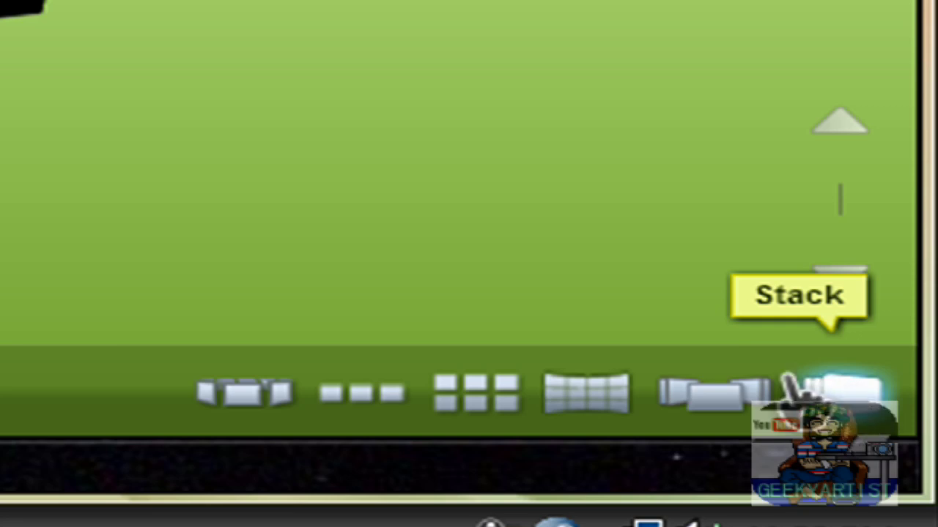
# Switch FoxTab to Stack layout, flip through the tabs, and open the Google tab
pyautogui.click(842, 392)
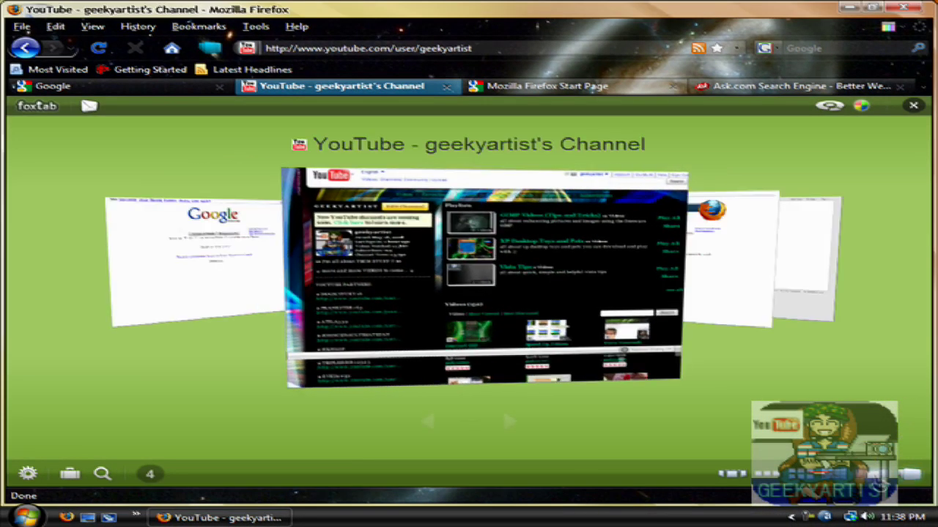
pyautogui.press('Right')
pyautogui.press('Right')
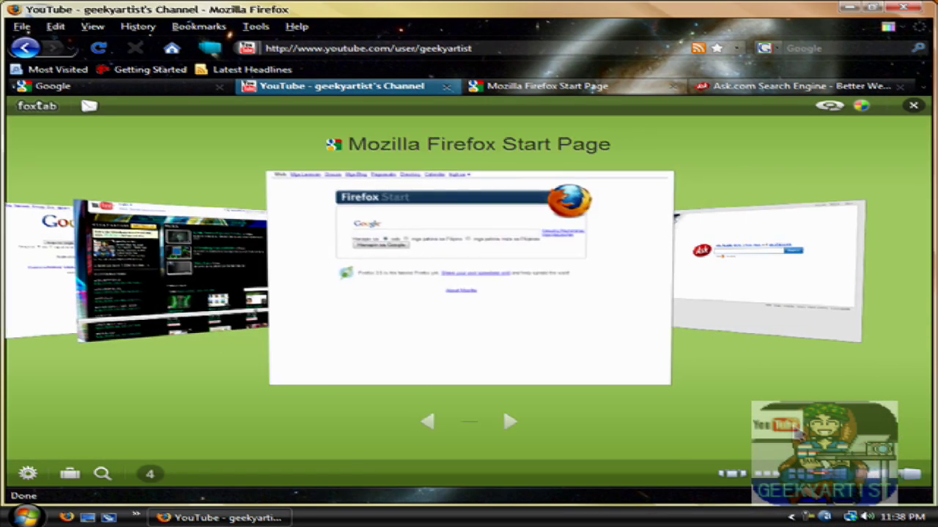
pyautogui.press('Left')
pyautogui.press('Left')
pyautogui.press('Left')
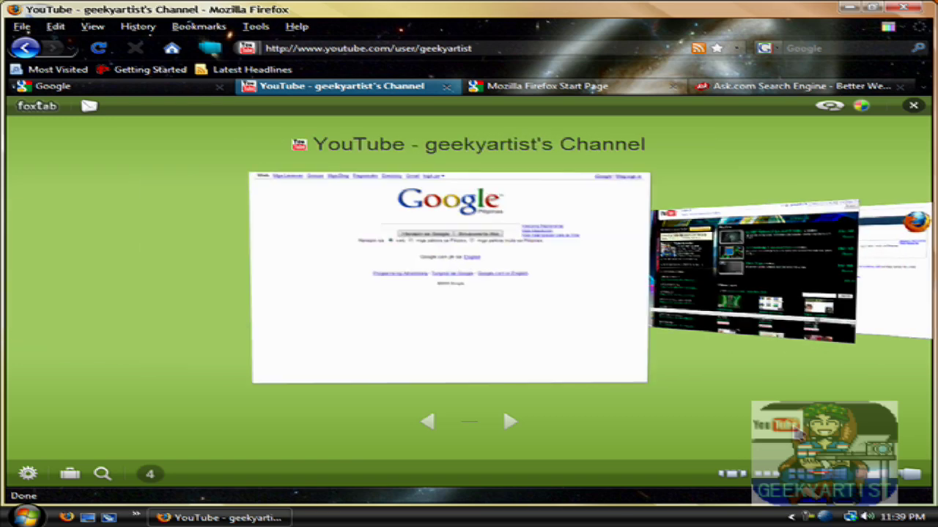
pyautogui.press('Return')
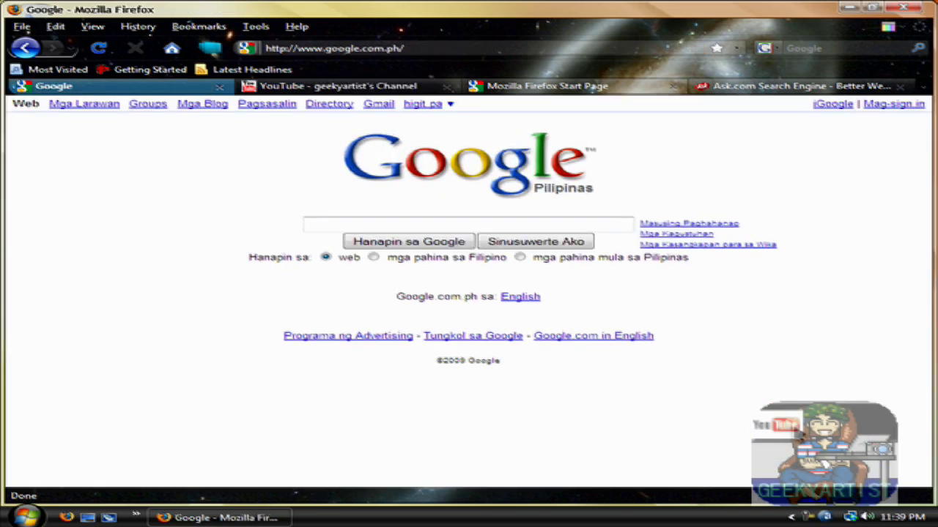
pyautogui.click(209, 47)
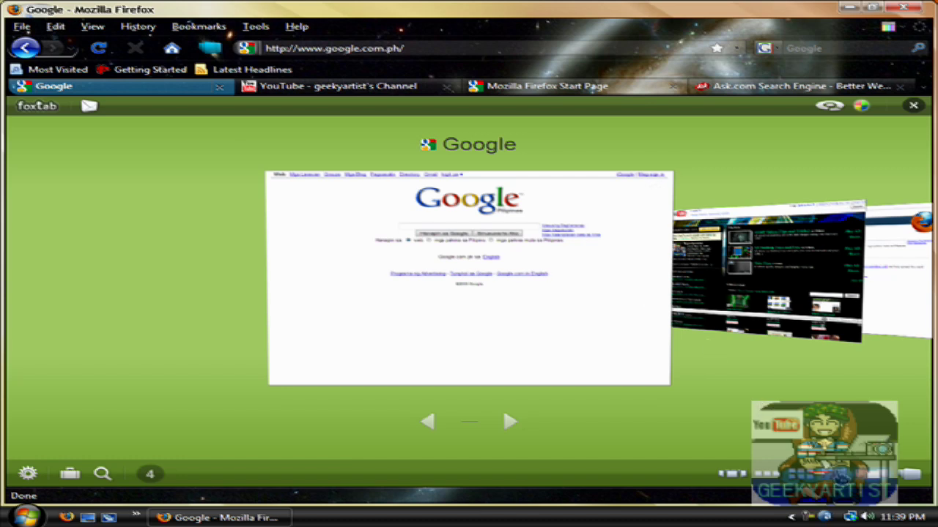
# Try the thumbnail wall, 2x2 grid and large-thumbnail row layouts, stepping along the previews
pyautogui.click(909, 474)
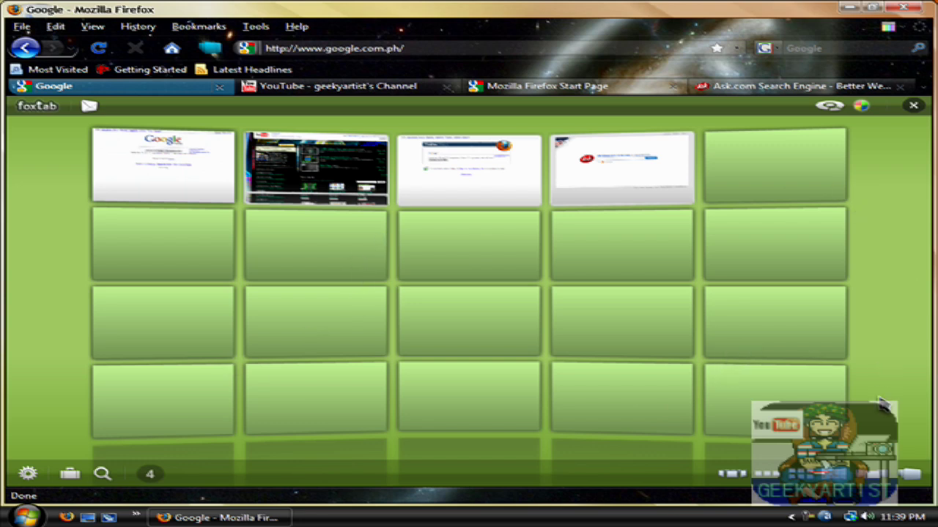
pyautogui.click(828, 474)
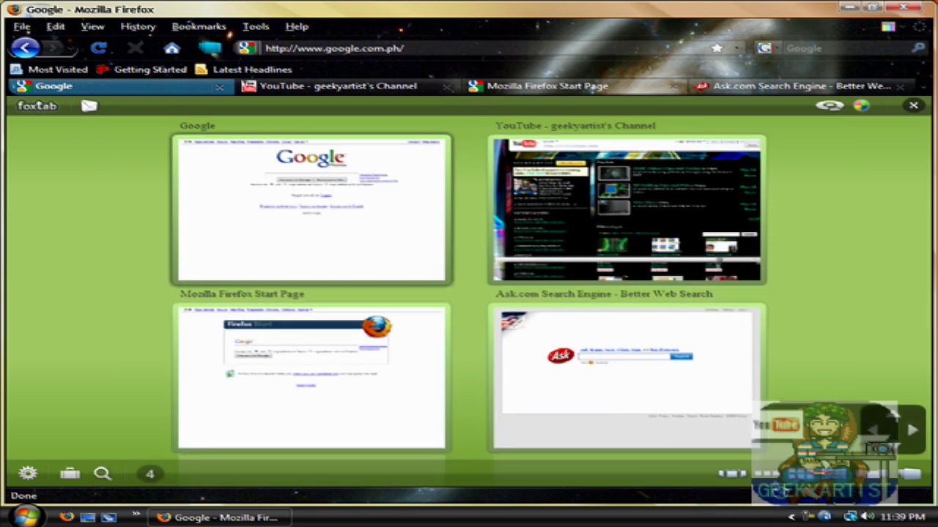
pyautogui.click(769, 475)
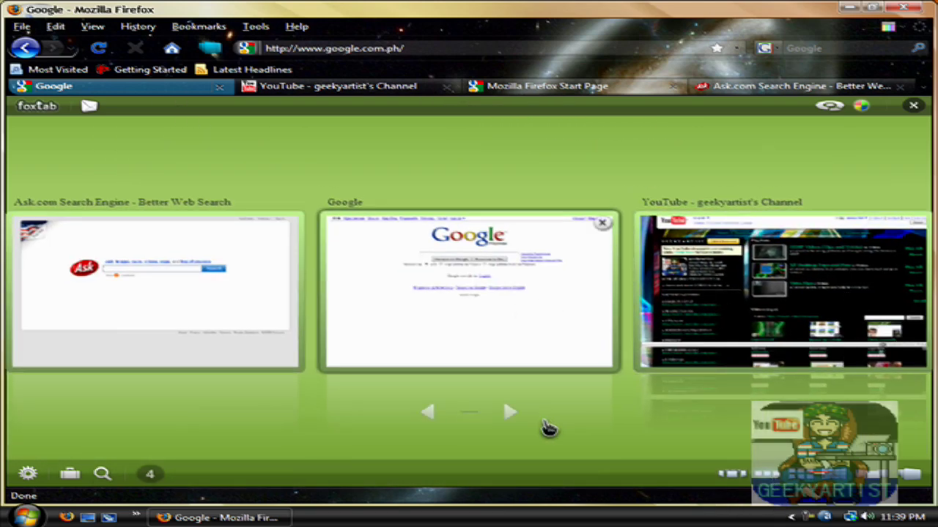
pyautogui.click(509, 413)
pyautogui.click(510, 412)
pyautogui.click(511, 412)
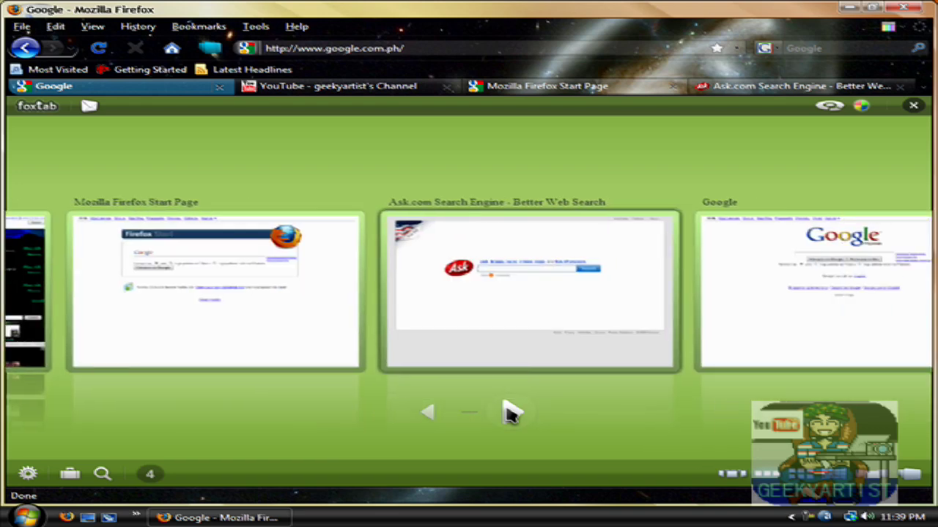
pyautogui.click(505, 412)
# Switch to the rotating carousel, spin through every tab, and open the YouTube page
pyautogui.click(733, 474)
pyautogui.click(532, 390)
pyautogui.click(533, 392)
pyautogui.click(532, 391)
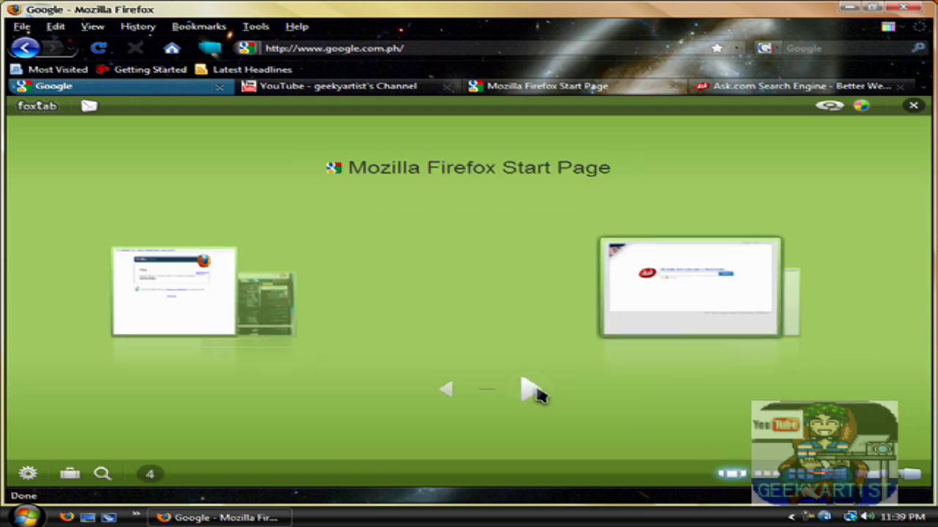
pyautogui.click(532, 390)
pyautogui.click(532, 391)
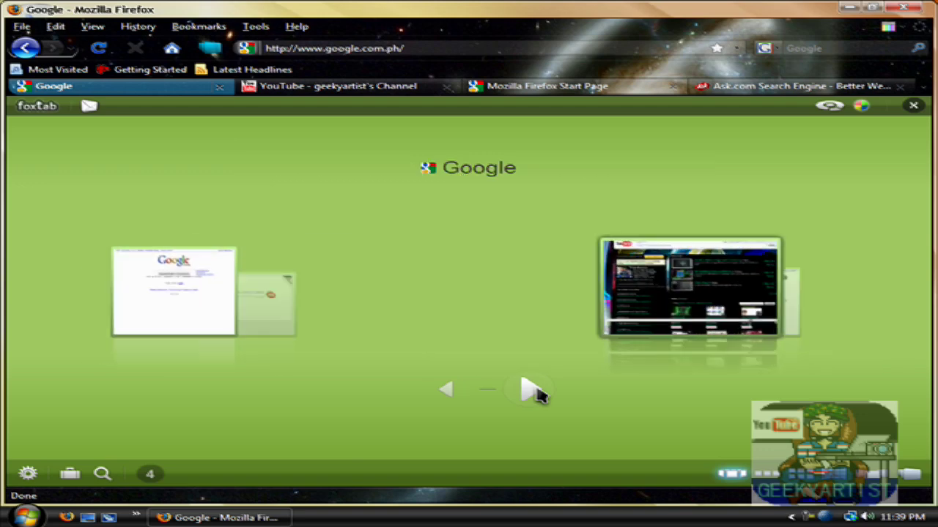
pyautogui.click(531, 391)
pyautogui.click(531, 390)
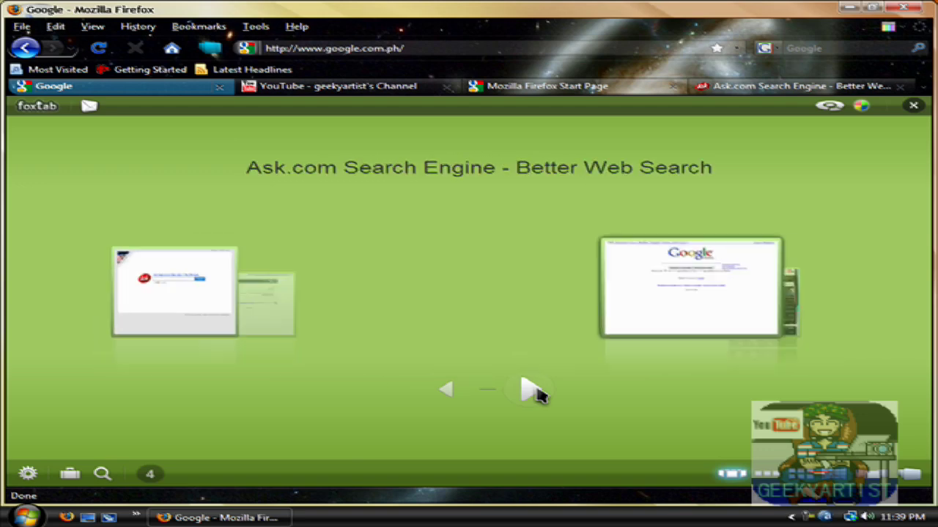
pyautogui.click(533, 391)
pyautogui.click(532, 391)
pyautogui.click(533, 391)
pyautogui.click(533, 391)
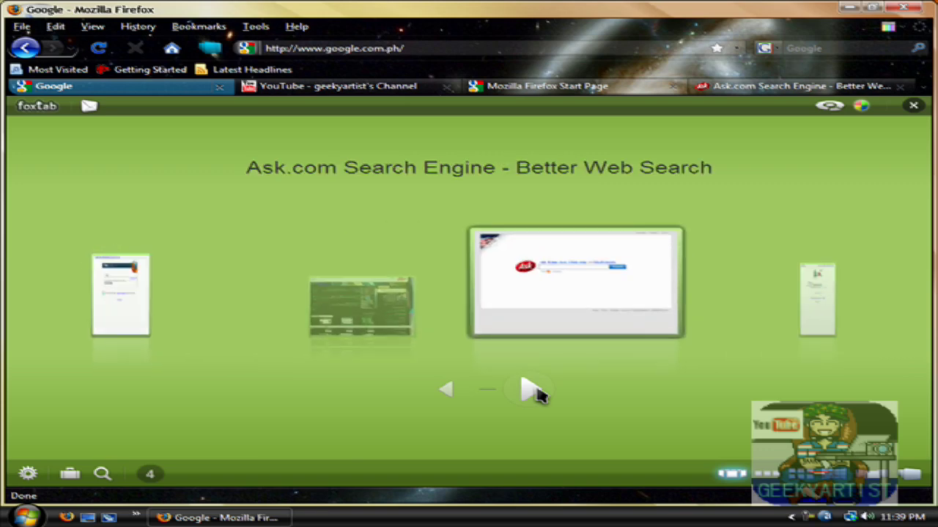
pyautogui.click(532, 391)
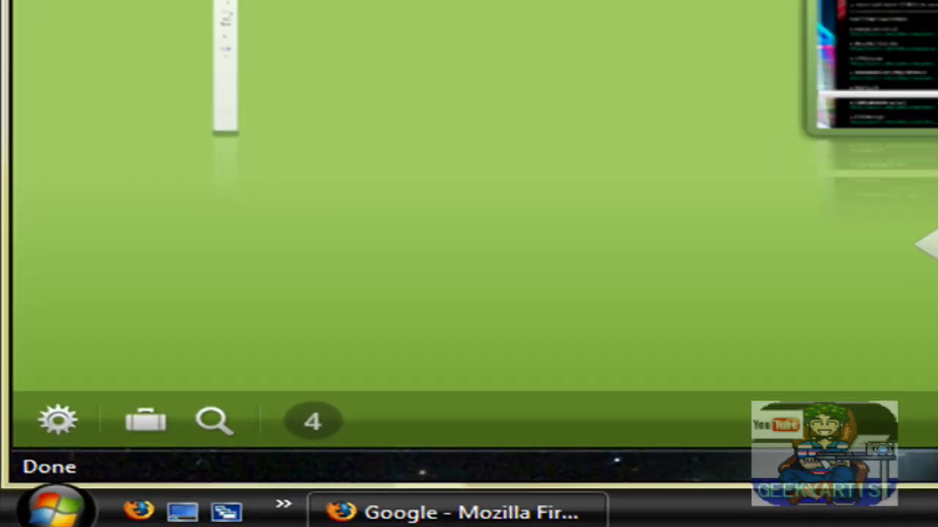
pyautogui.press('Return')
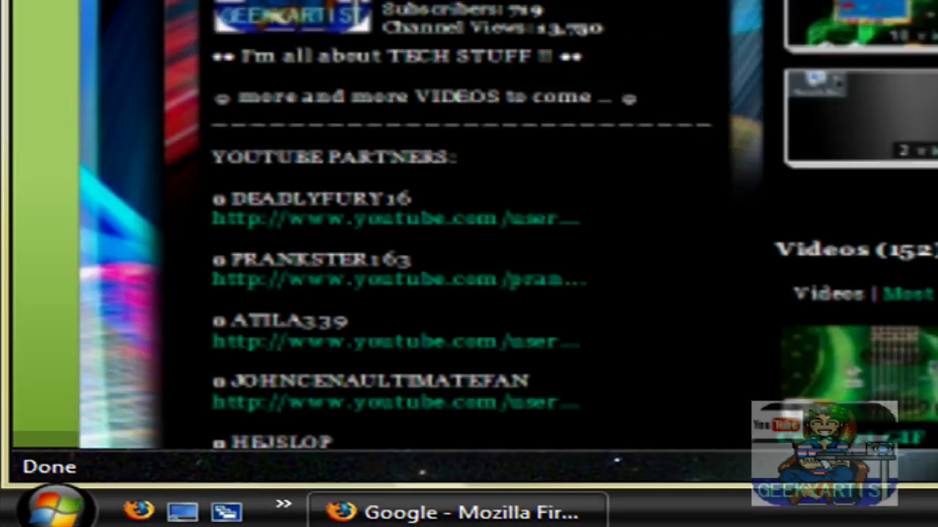
# Reopen FoxTab with F12, try tab search and the filter-by-site list, then open Options
pyautogui.scroll(-2, 468, 220)
pyautogui.press('F12')
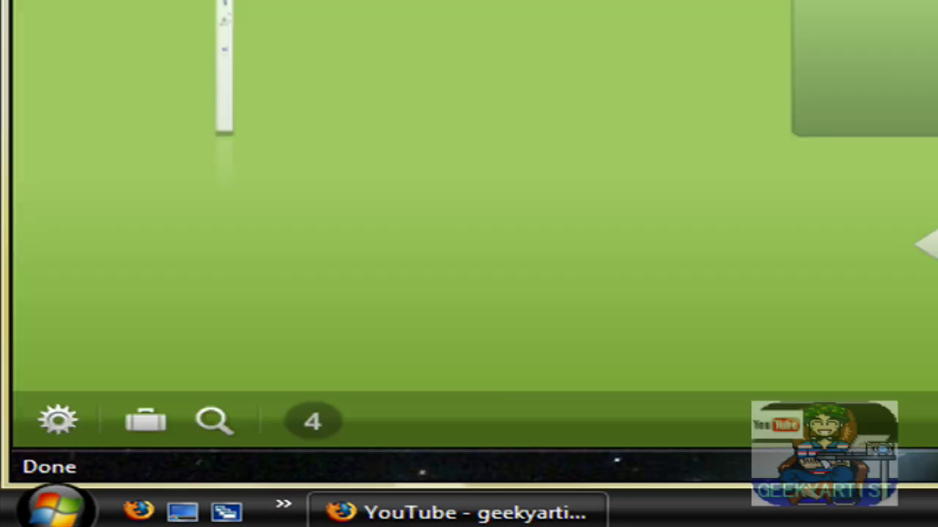
pyautogui.click(213, 423)
pyautogui.click(132, 436)
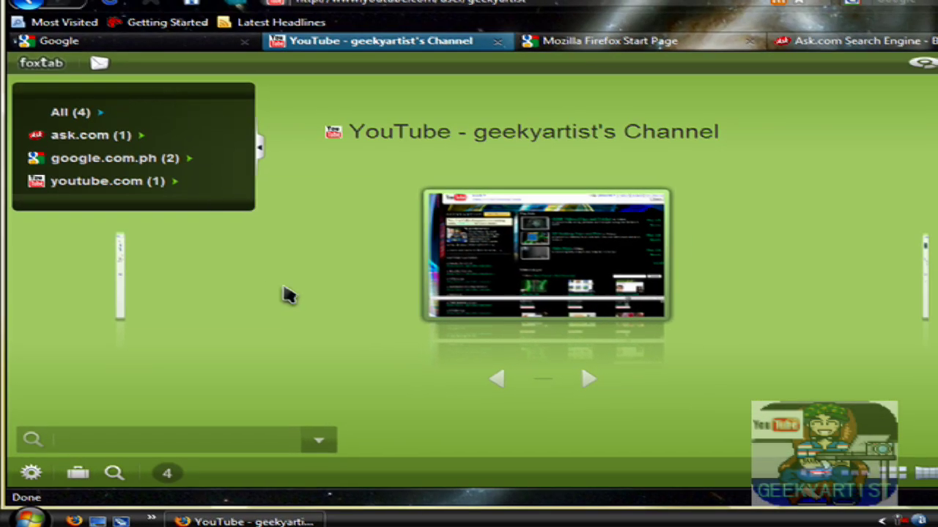
pyautogui.click(31, 473)
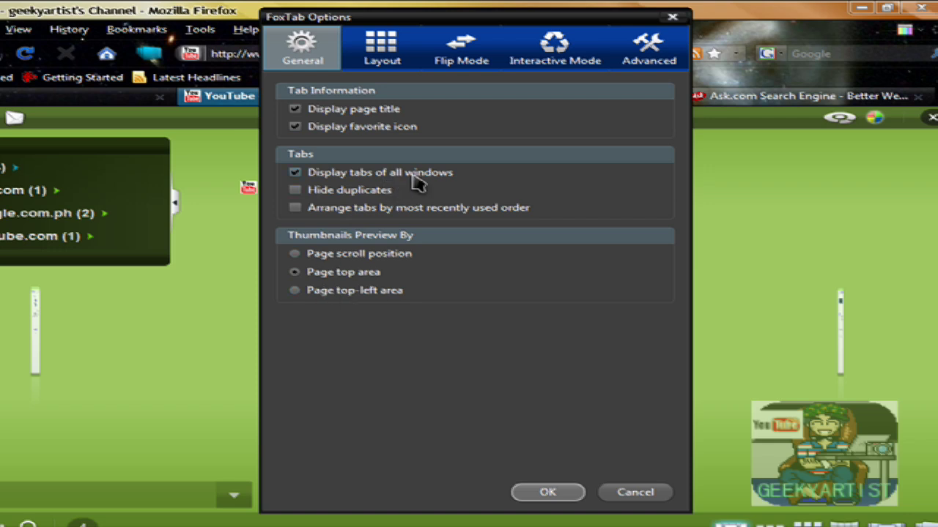
# On the Layout tab of FoxTab Options, set Wall Mode to Dynamic size and confirm with OK
pyautogui.click(378, 47)
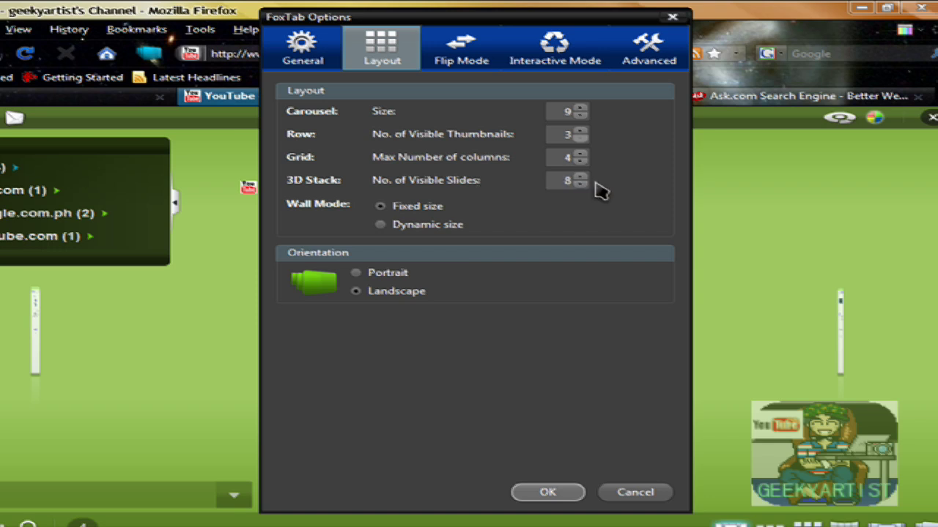
pyautogui.click(381, 226)
pyautogui.click(522, 494)
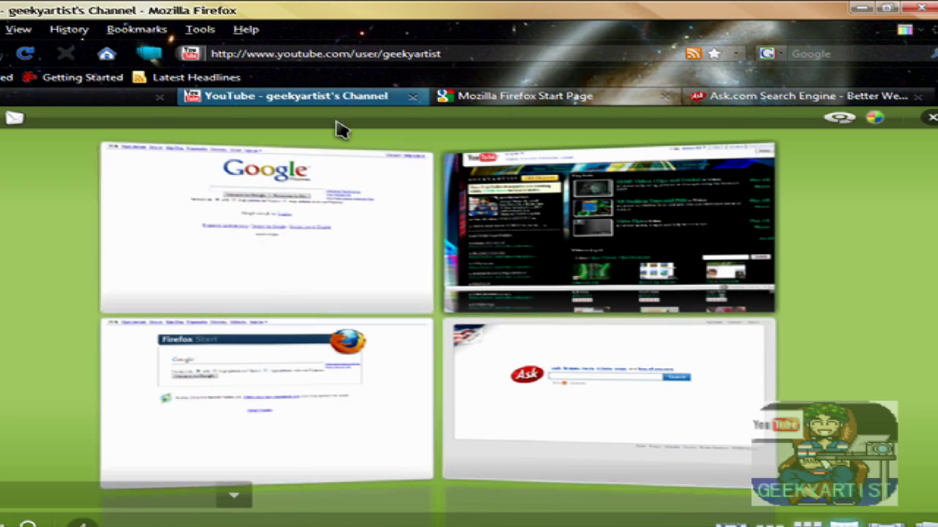
# Open a new tab, load Windows Live Gallery from the address history, and show the thumbnail wall
pyautogui.hotkey('alt', 'f')
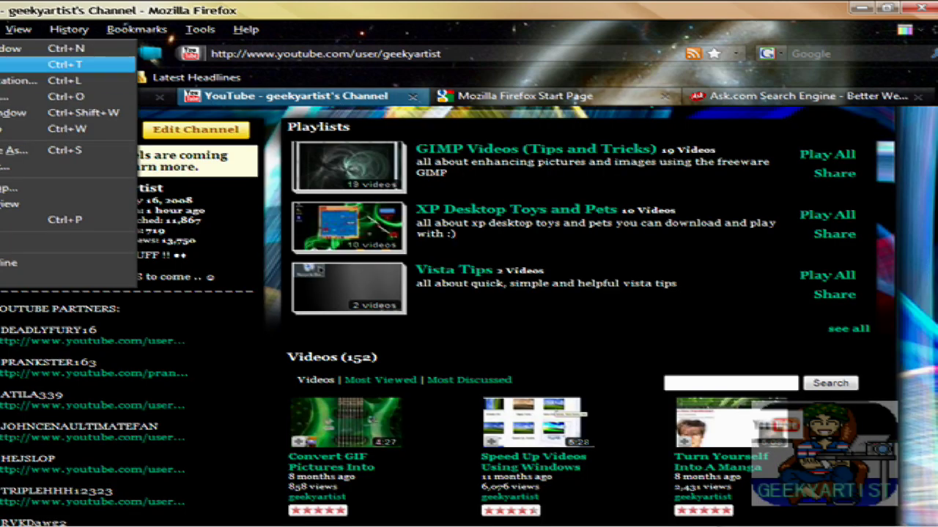
pyautogui.press('Return')
pyautogui.click(150, 54)
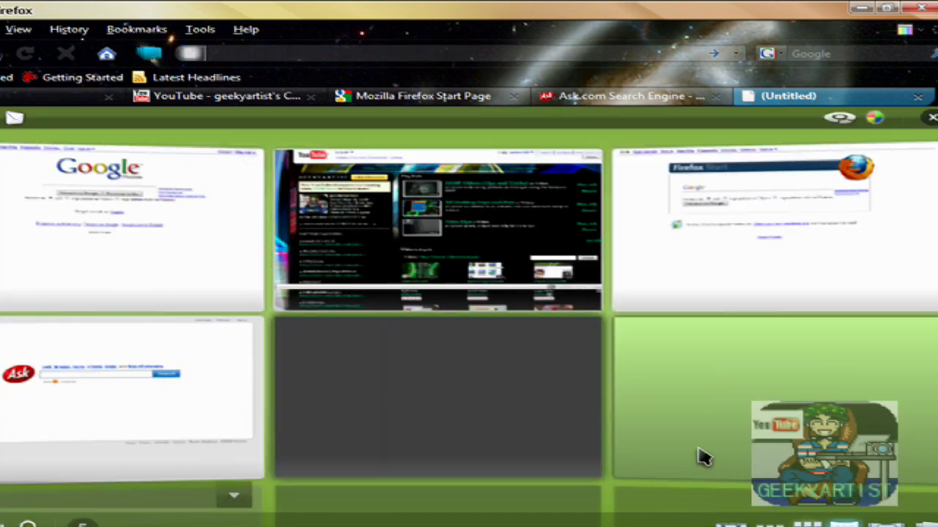
pyautogui.click(802, 104)
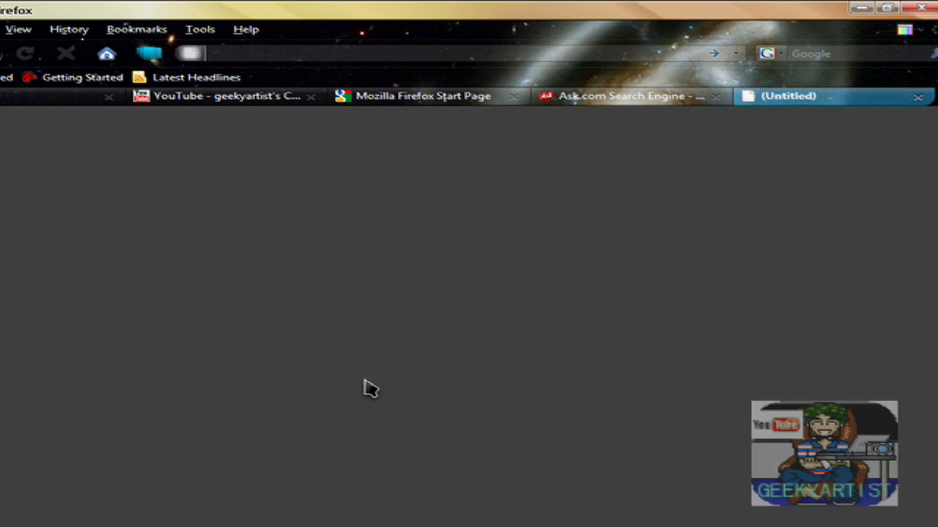
pyautogui.click(737, 54)
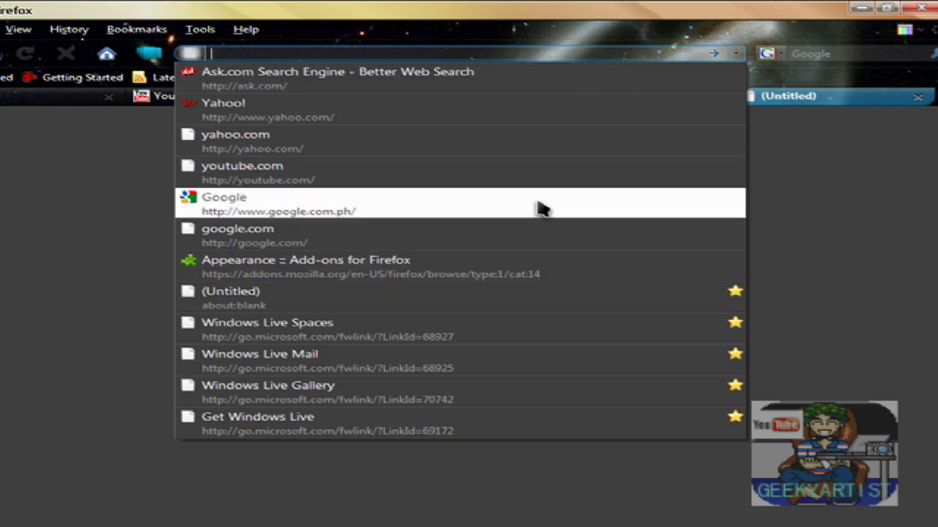
pyautogui.click(518, 401)
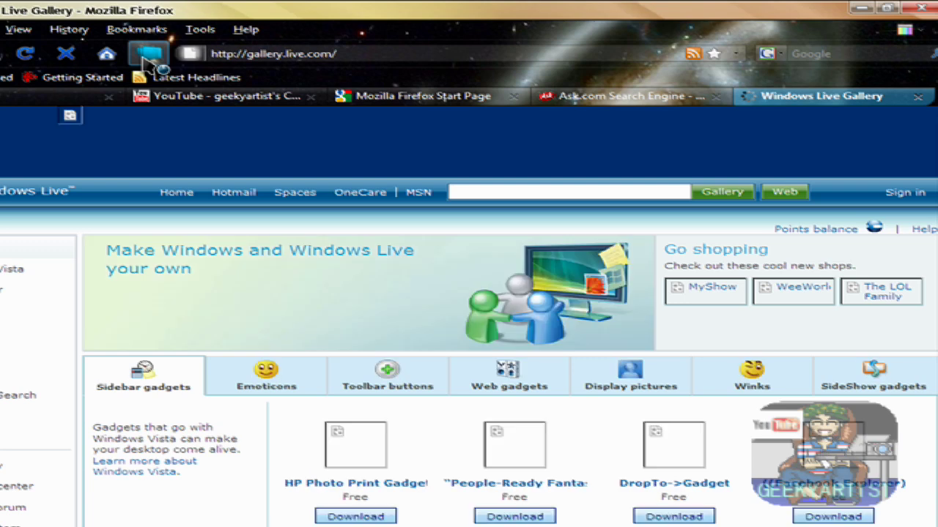
pyautogui.click(150, 55)
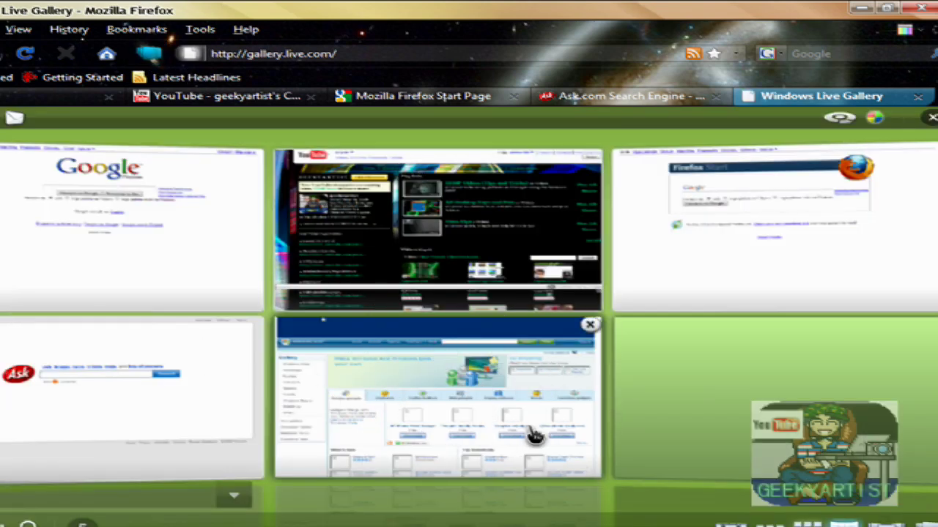
# Switch FoxTab to the 3D Stack layout with the Classic Black theme, then close the switcher
pyautogui.click(923, 523)
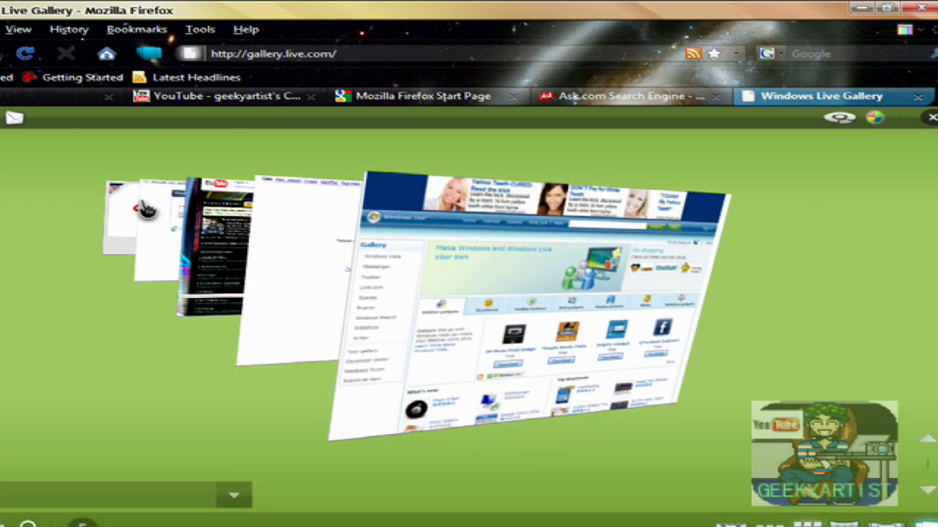
pyautogui.click(874, 118)
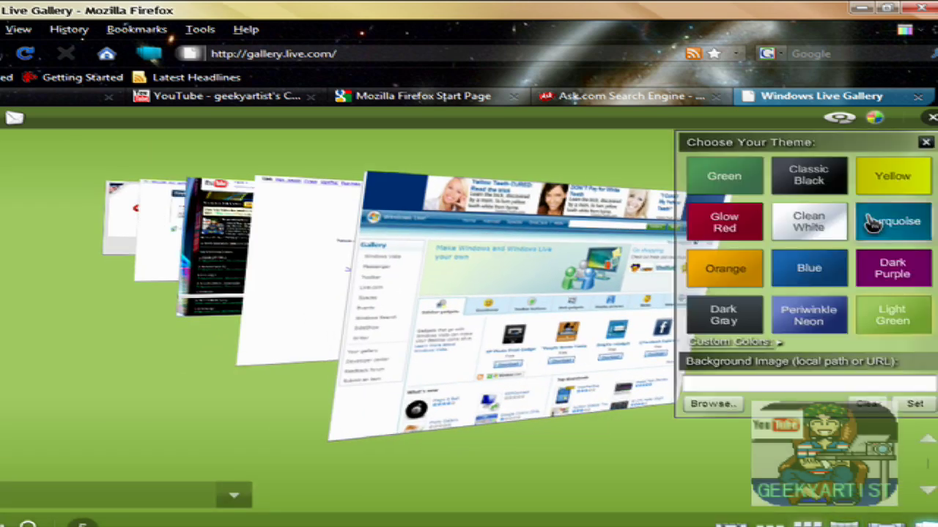
pyautogui.click(813, 182)
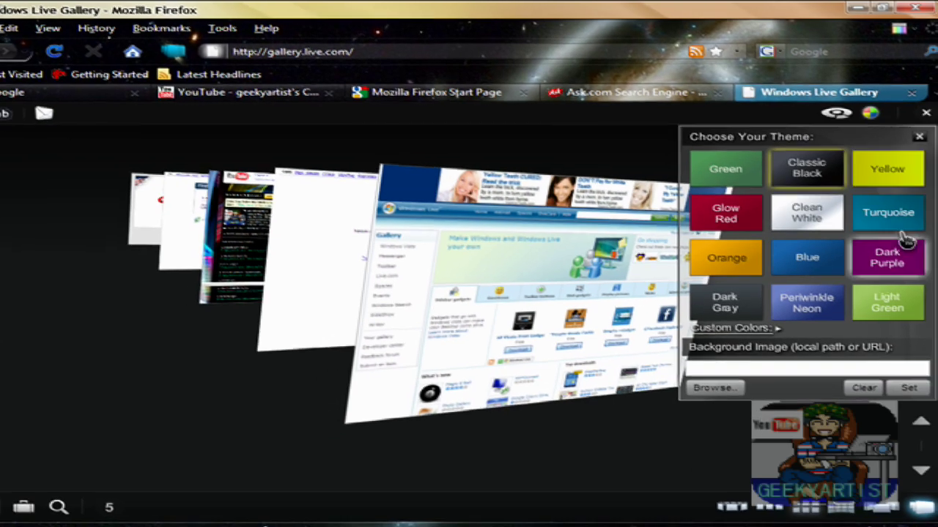
pyautogui.press('Escape')
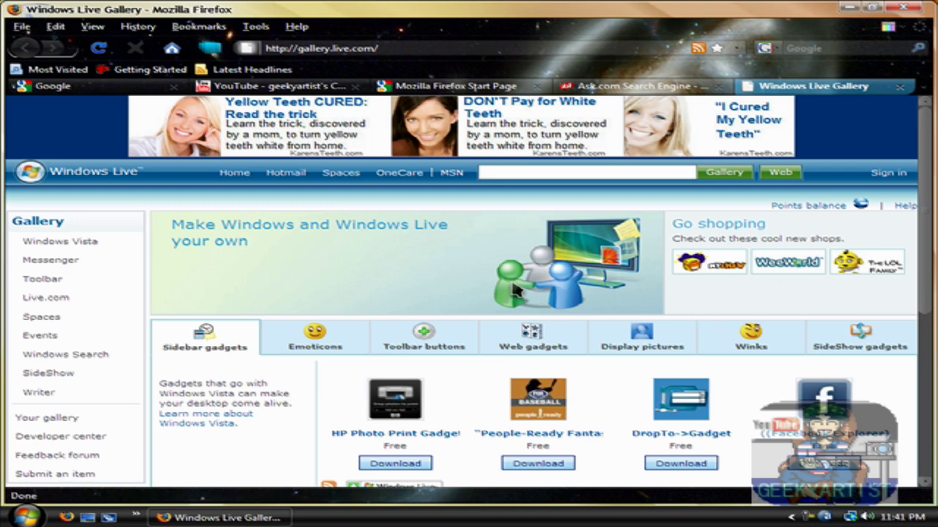
# Step through the YouTube, Start Page, Ask.com and Windows Live Gallery tabs
pyautogui.click(326, 89)
pyautogui.click(438, 87)
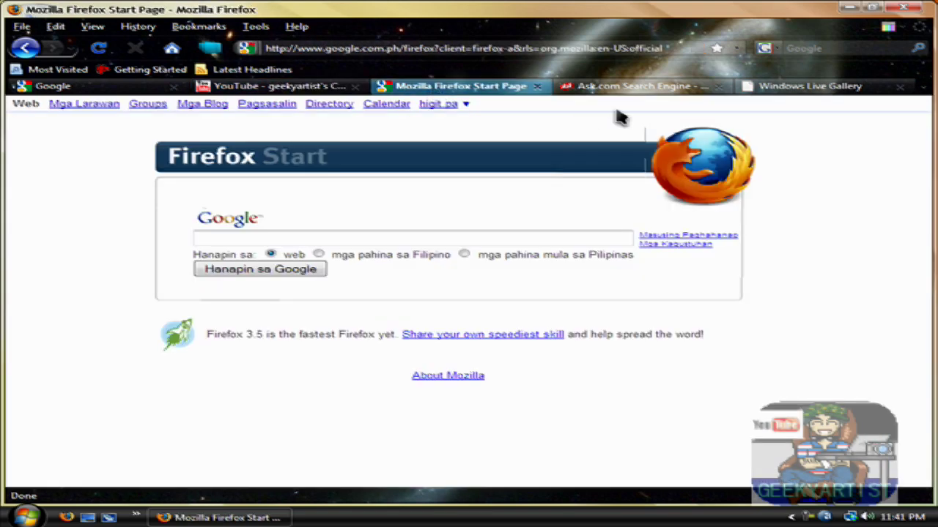
pyautogui.click(637, 88)
pyautogui.click(809, 88)
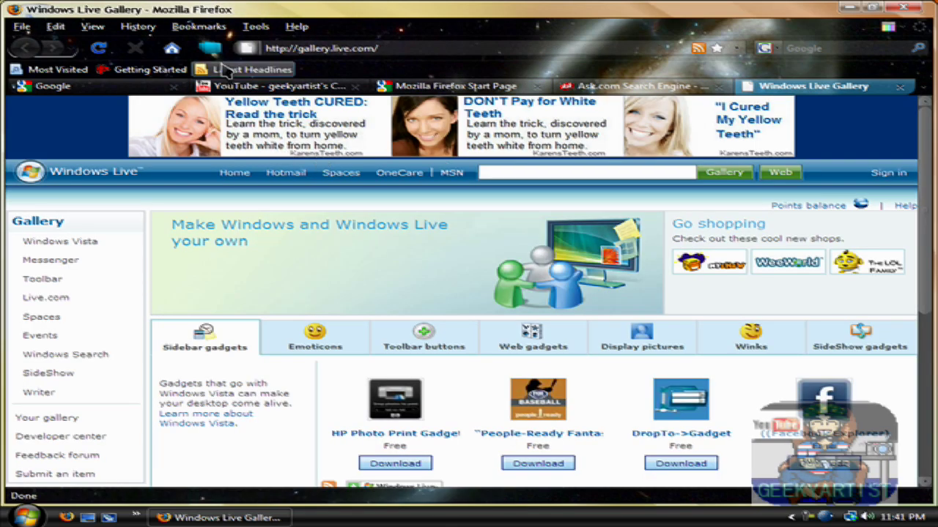
pyautogui.click(211, 47)
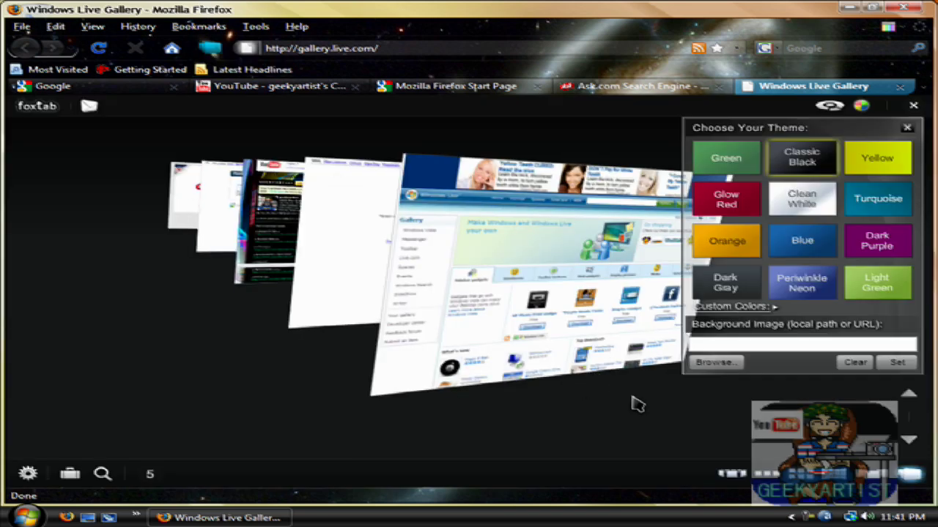
# Close the Choose Your Theme panel to reveal the black 3D stack of five tabs
pyautogui.click(906, 128)
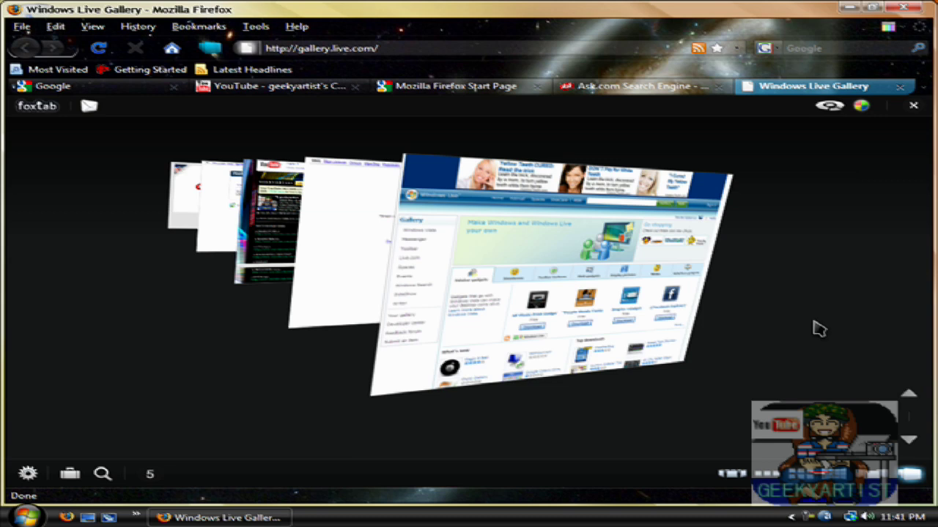